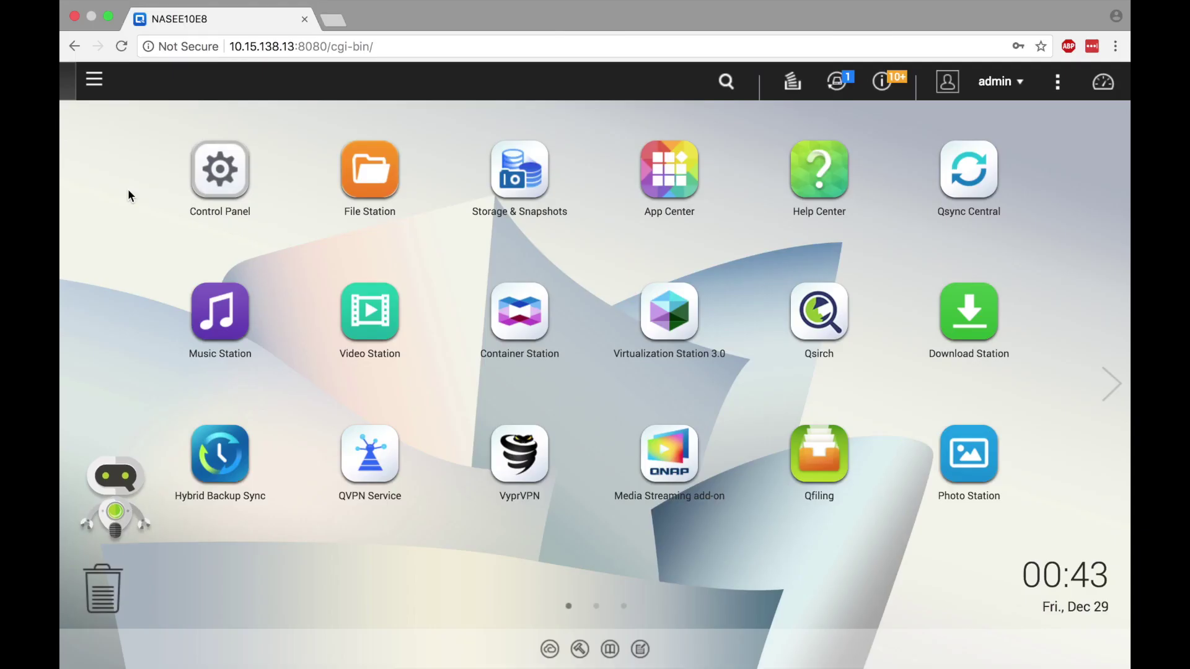
# Step: Start a new remote mount in File Station and choose the CIFS/SMB protocol
pyautogui.click(341, 171)
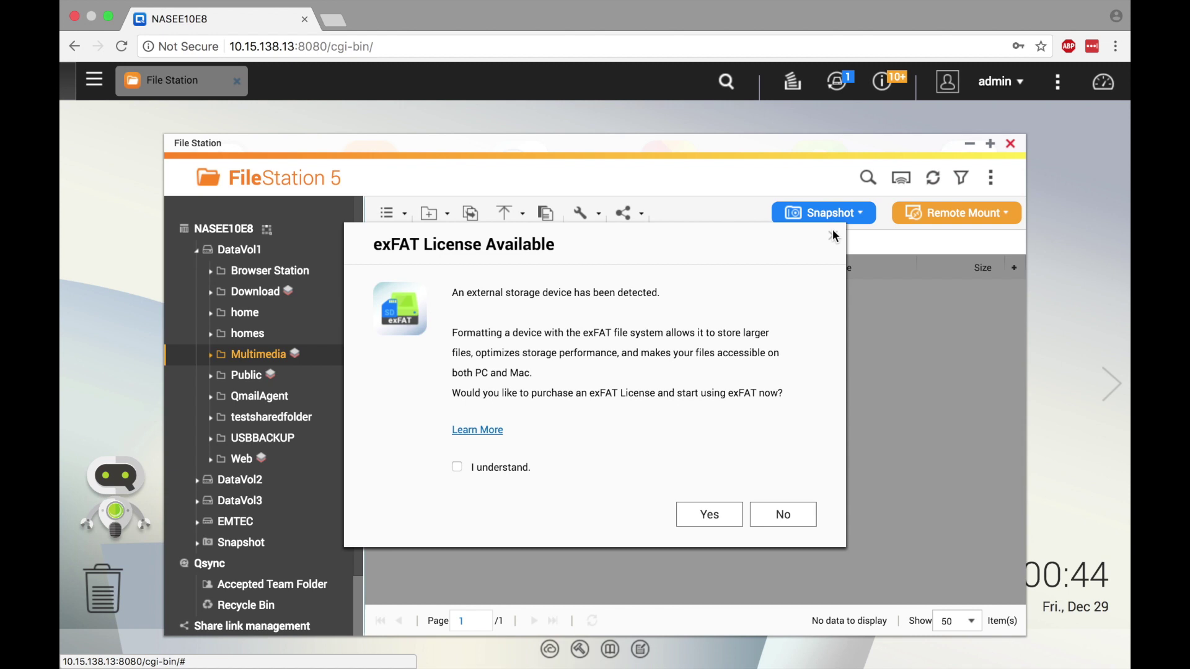
pyautogui.click(835, 235)
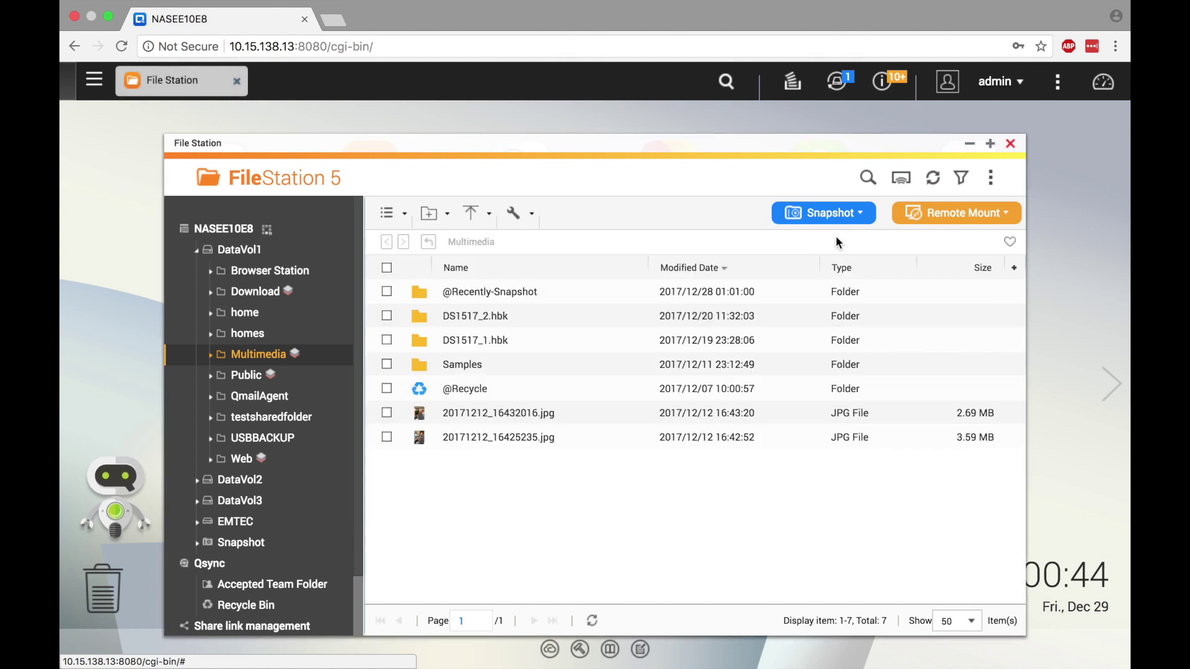
pyautogui.click(950, 219)
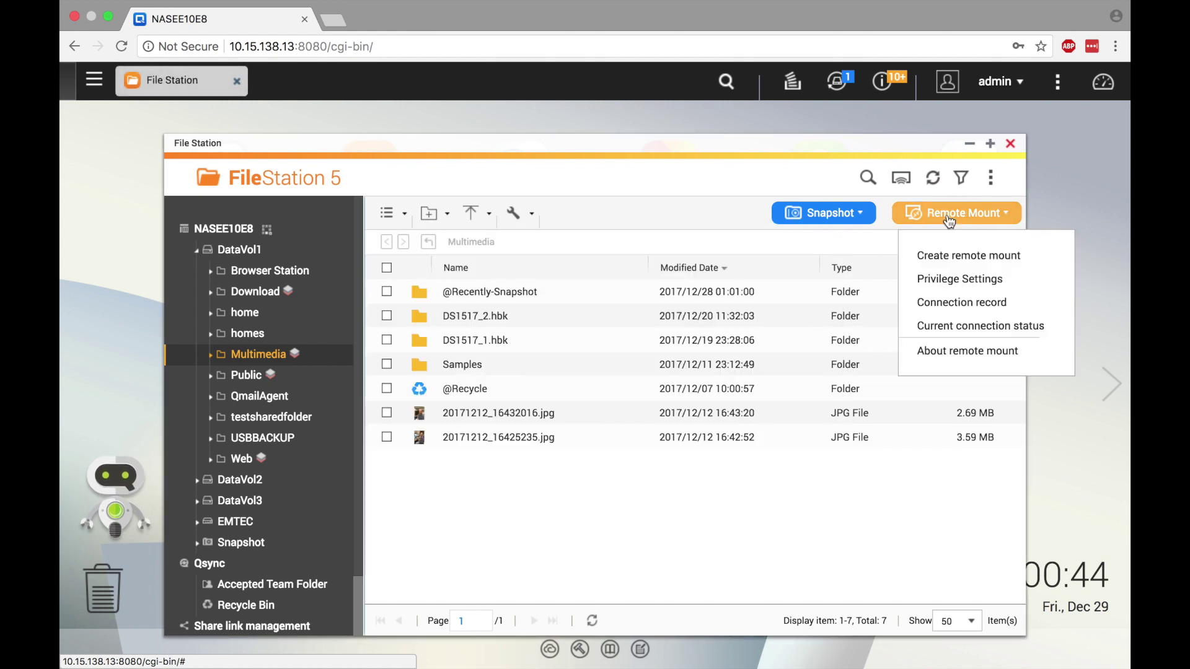
pyautogui.click(959, 255)
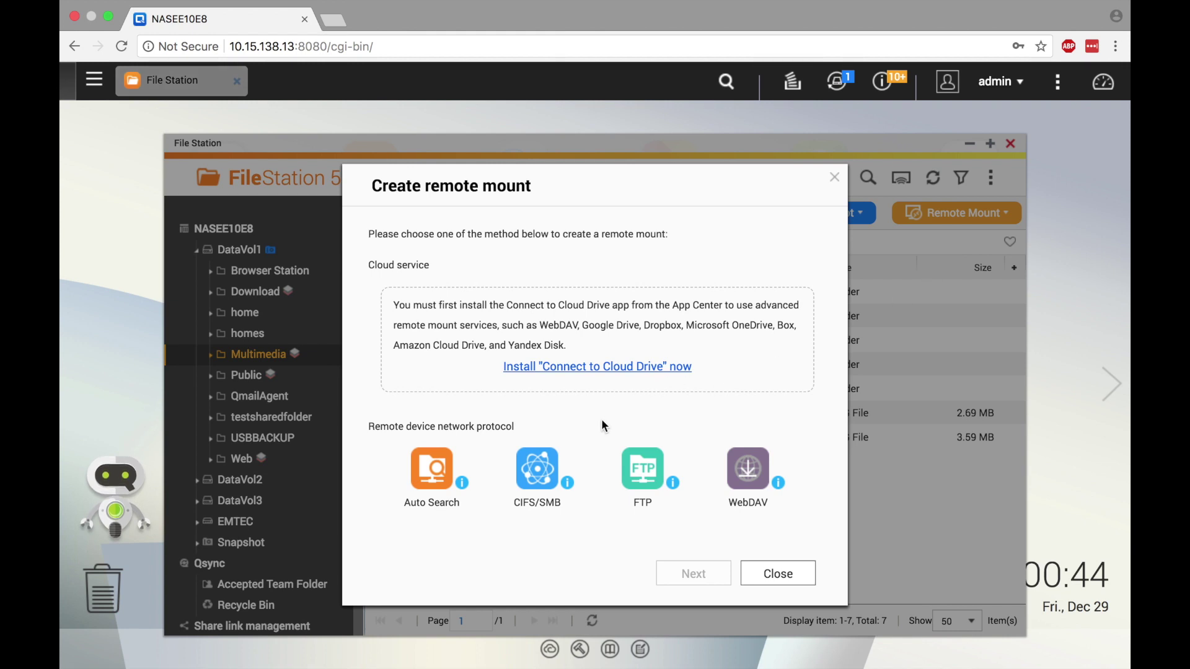
pyautogui.click(541, 475)
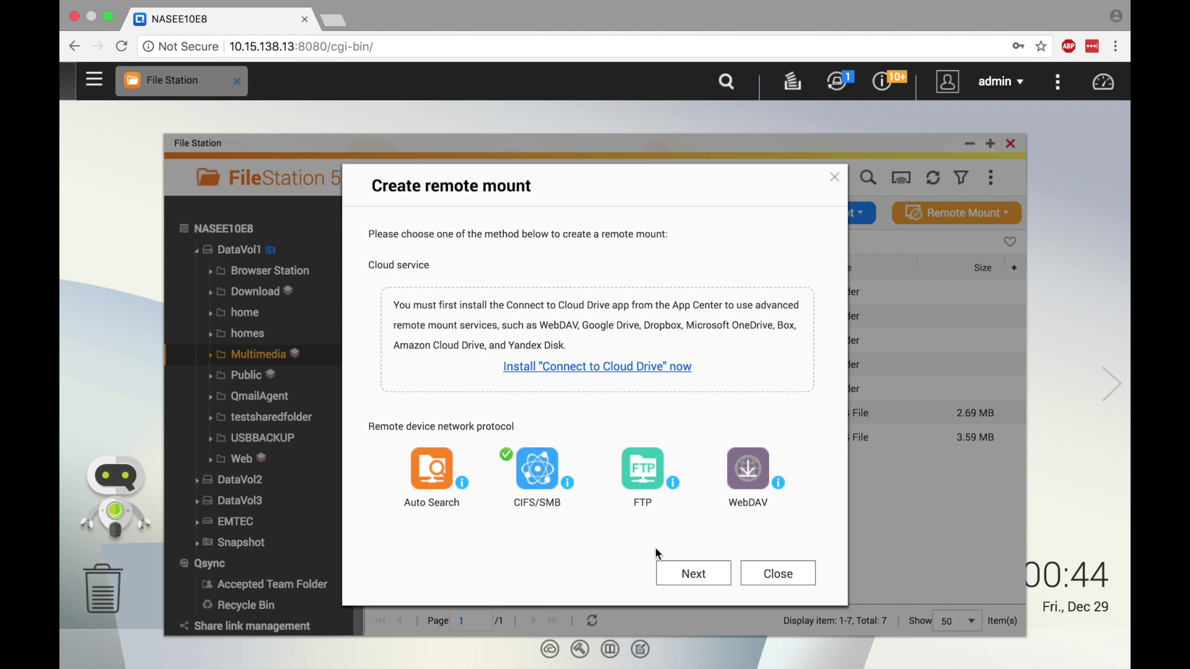
# Step: Try host discovery, then clear the Hostname/IP field to enter 10.15.138.22 manually
pyautogui.click(693, 574)
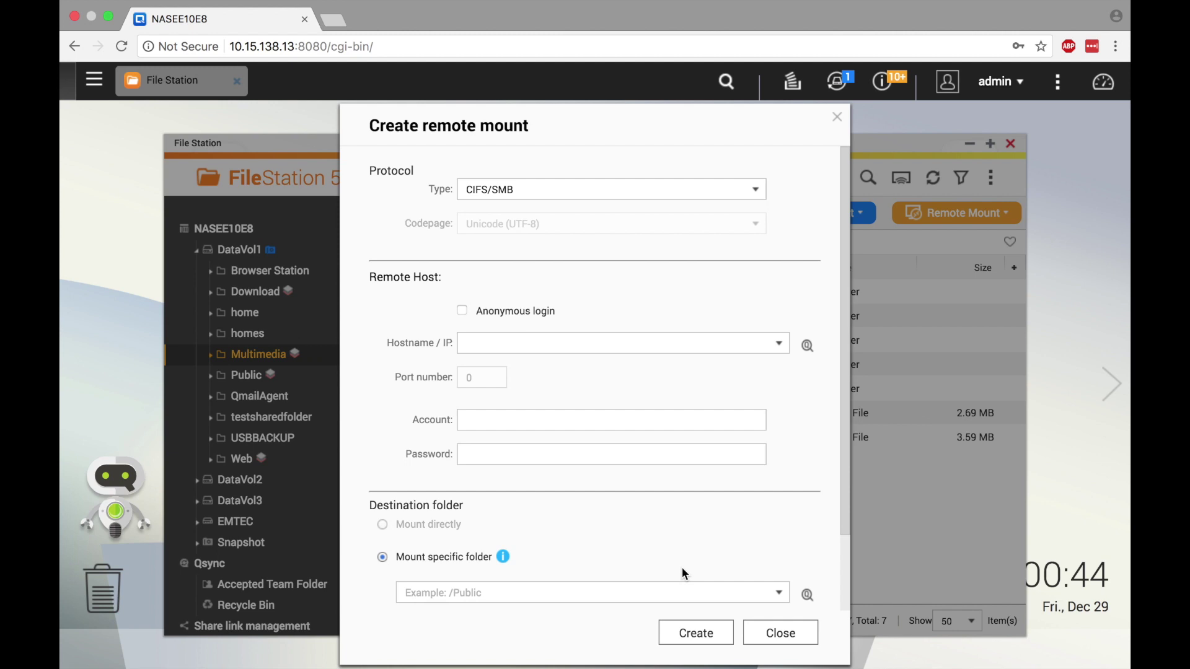
pyautogui.click(809, 344)
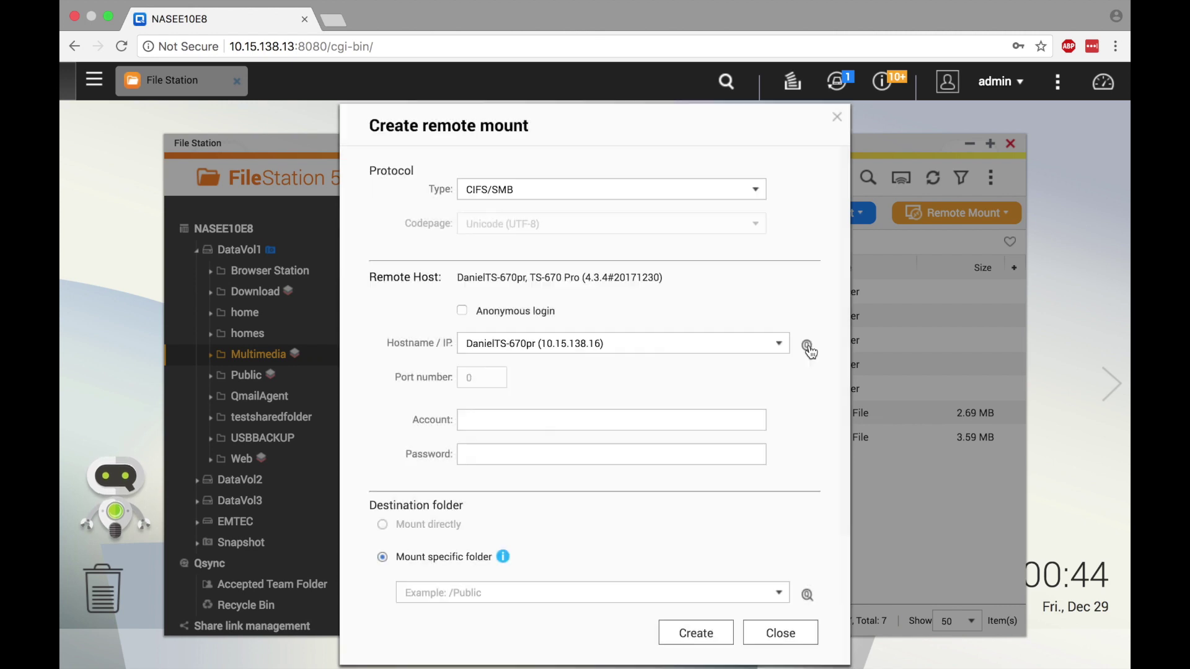
pyautogui.click(781, 347)
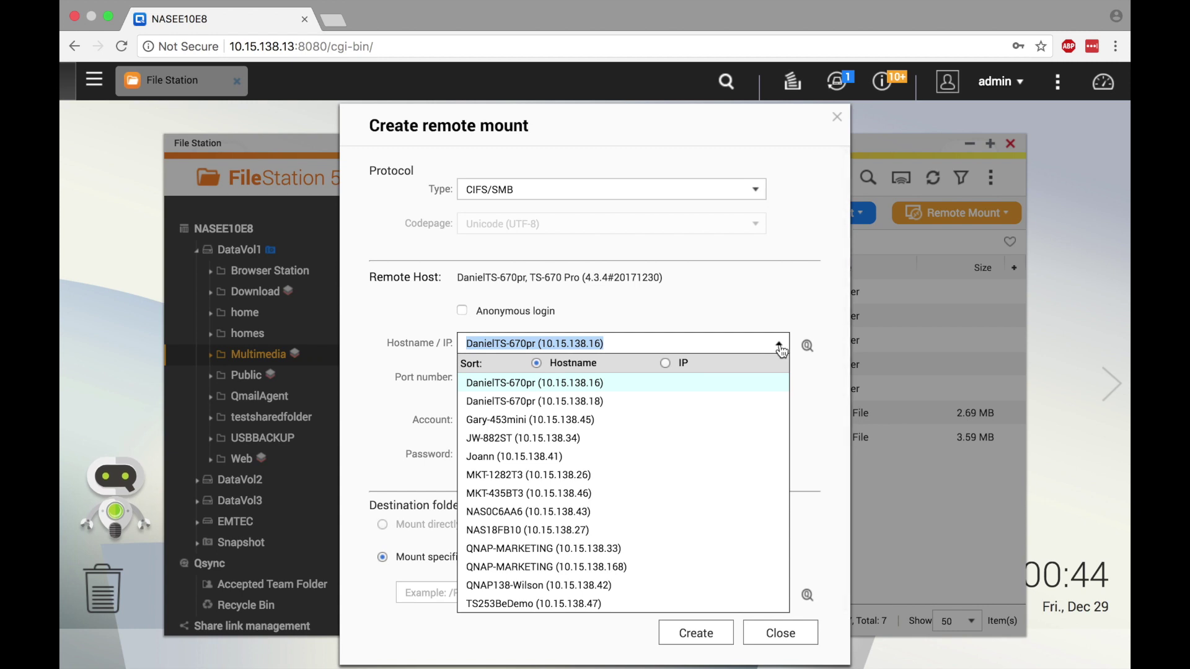
pyautogui.click(781, 347)
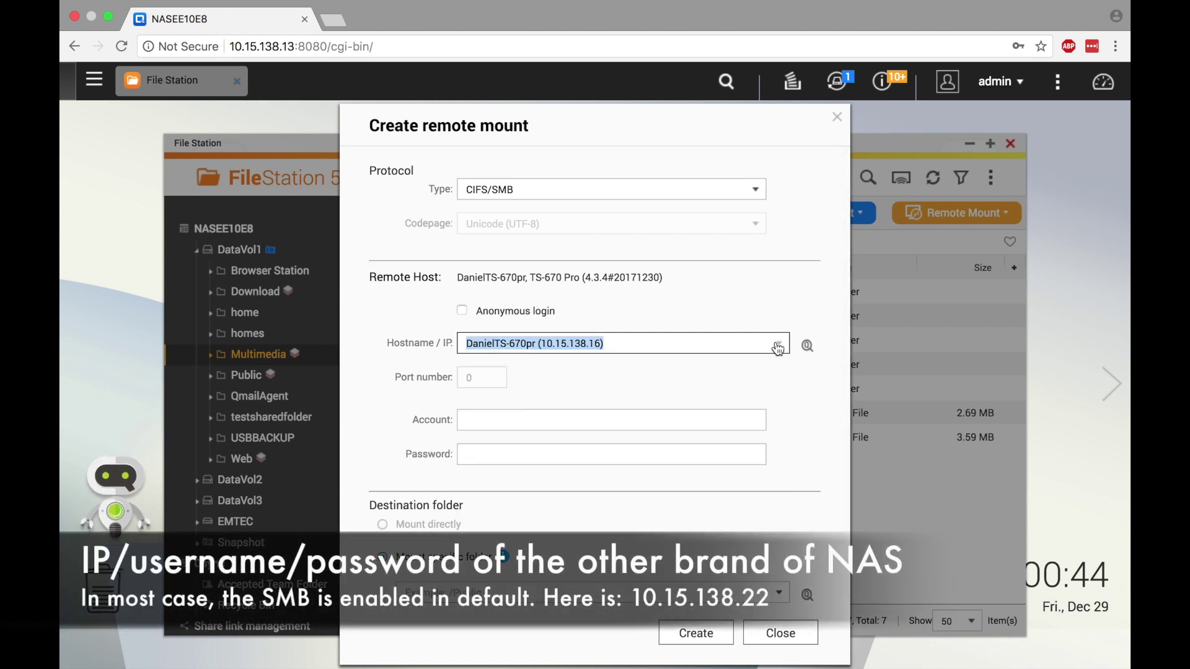
pyautogui.press('BackSpace')
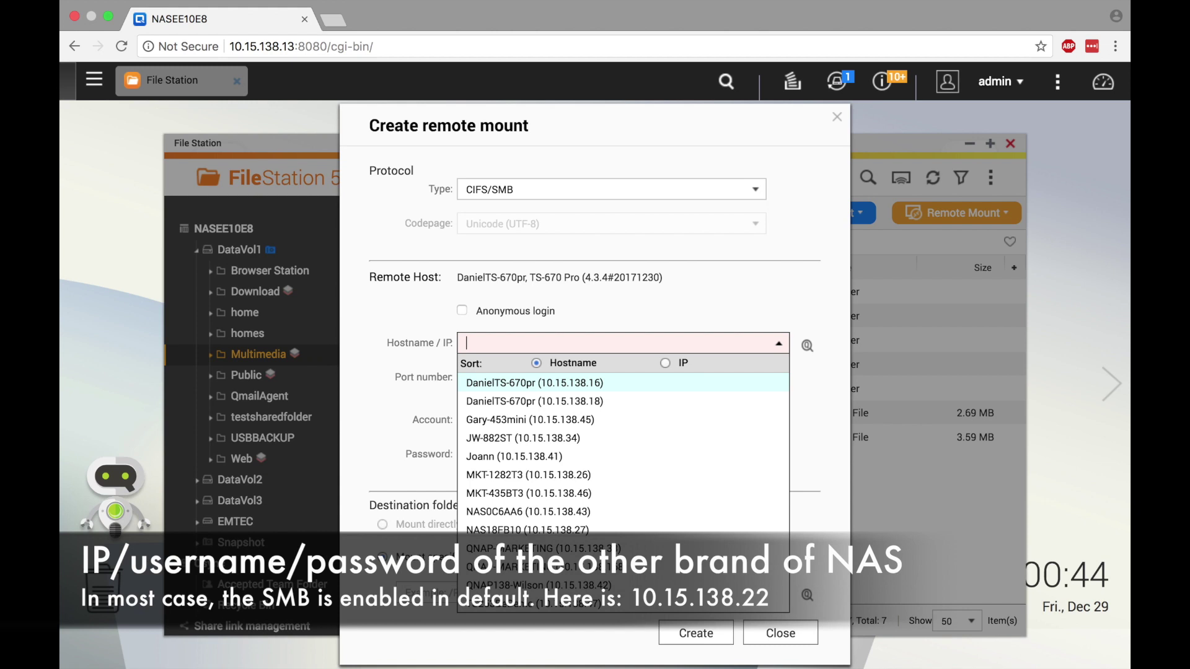
pyautogui.write('10')
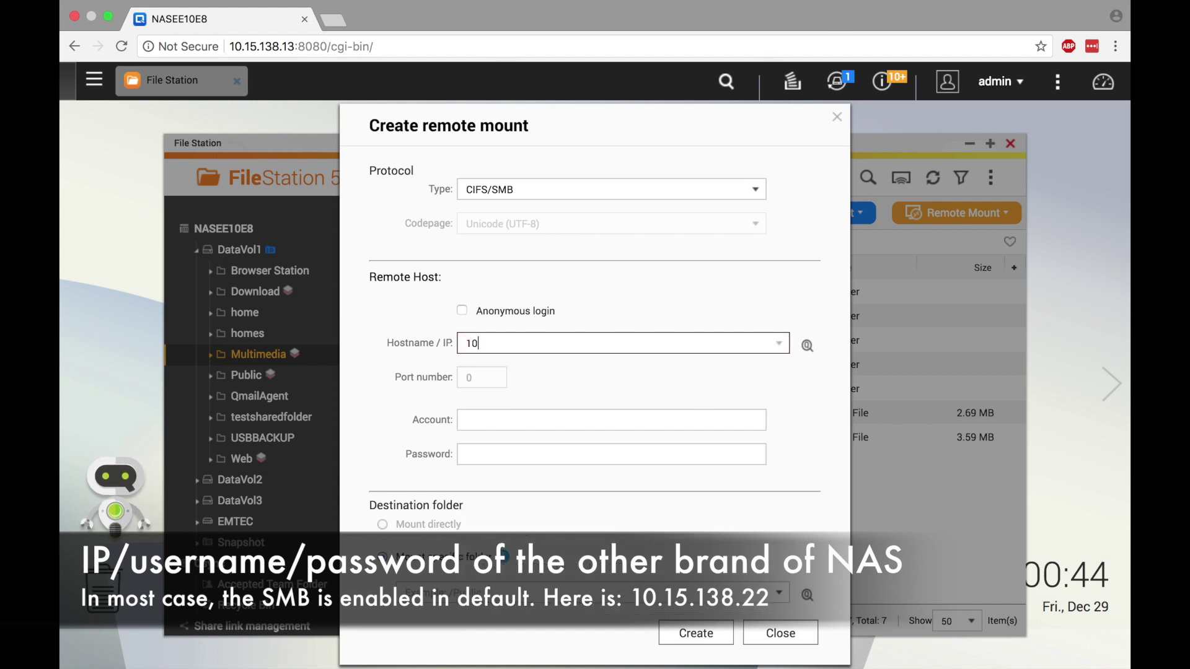
pyautogui.write('.15.138')
pyautogui.write('.22')
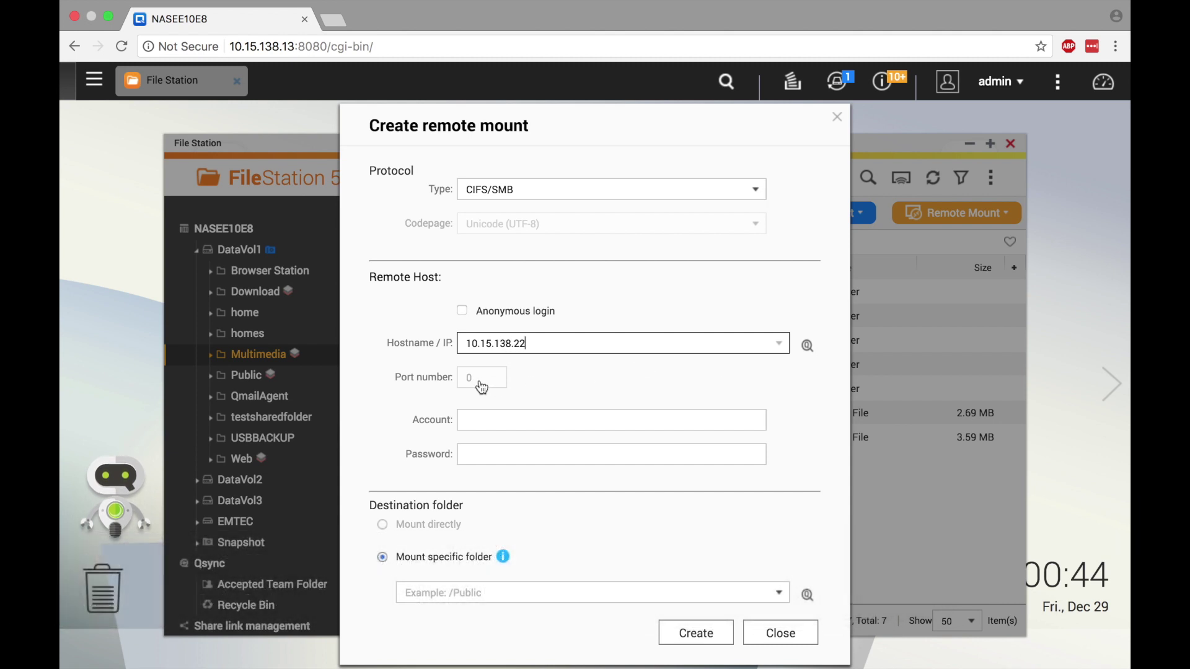
# Step: Create the CIFS/SMB mount with account admin, its password and specific folder 'video'
pyautogui.click(481, 422)
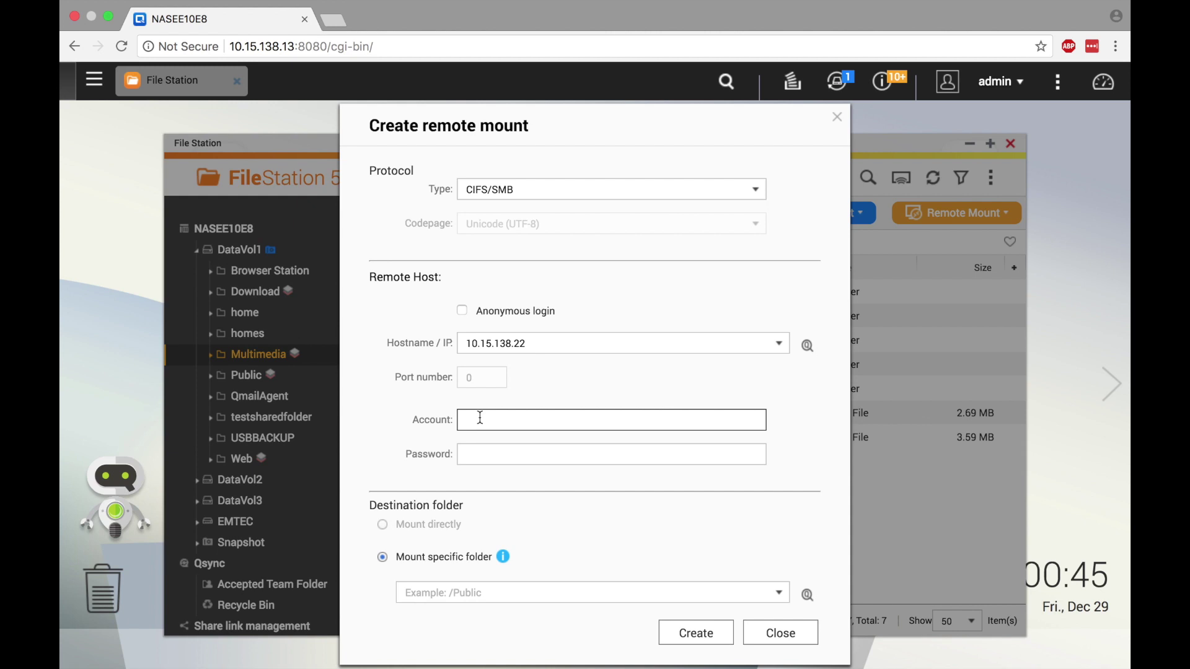
pyautogui.write('admin')
pyautogui.press('Tab')
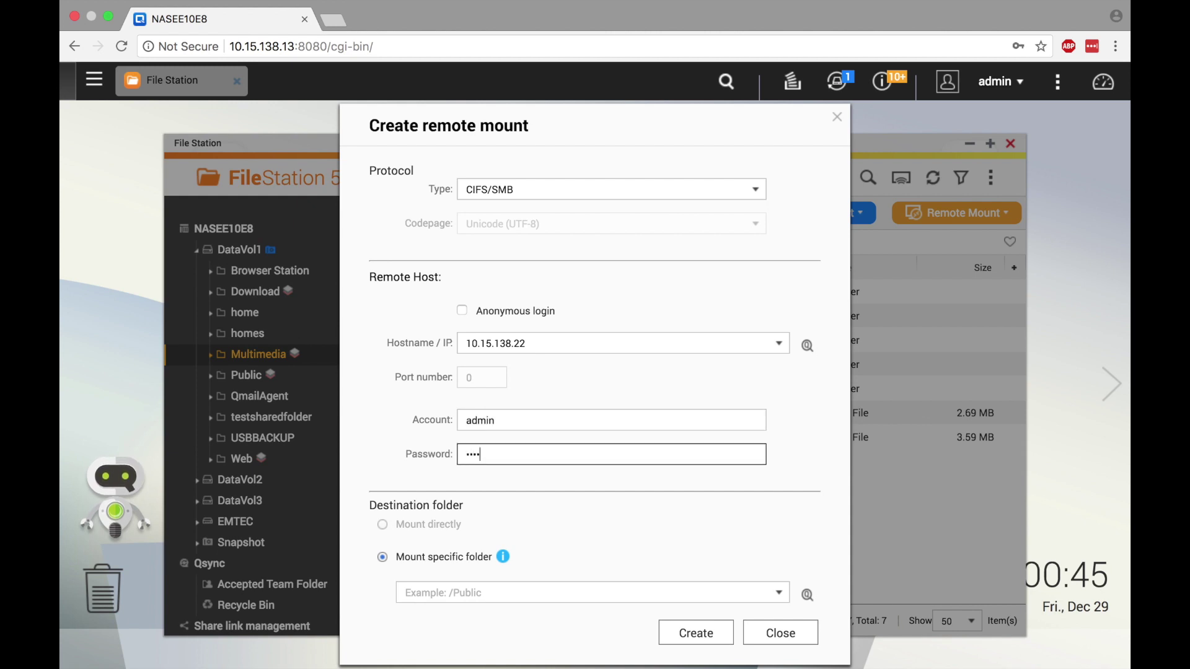
pyautogui.scroll(-2, 525, 521)
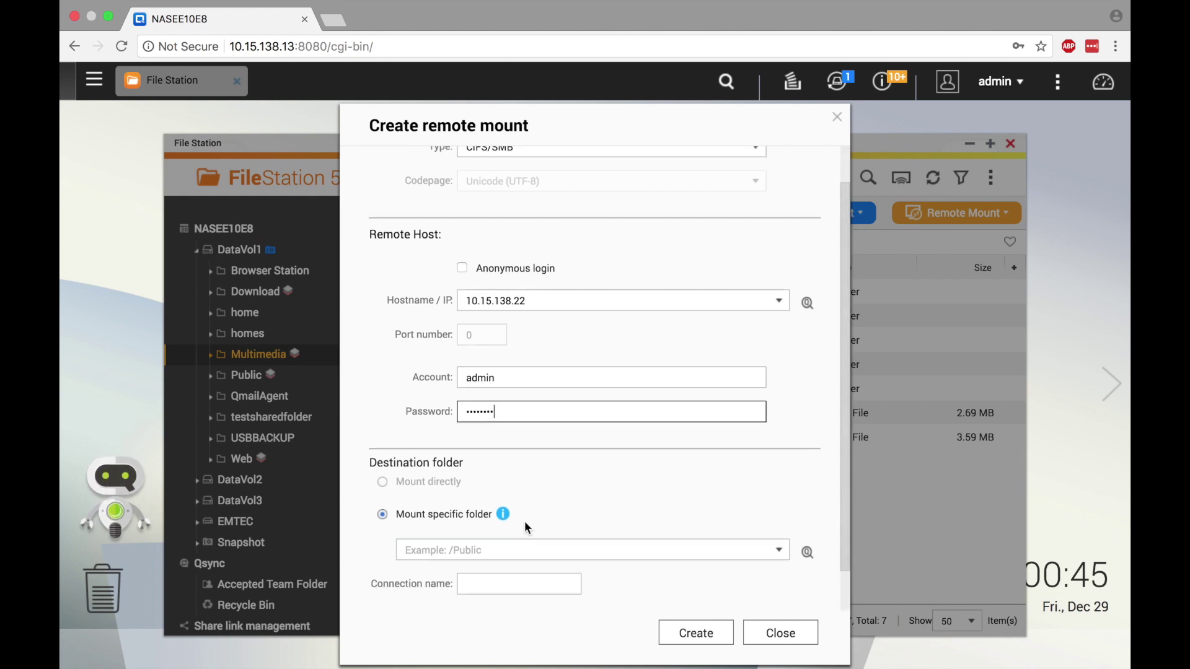
pyautogui.click(498, 510)
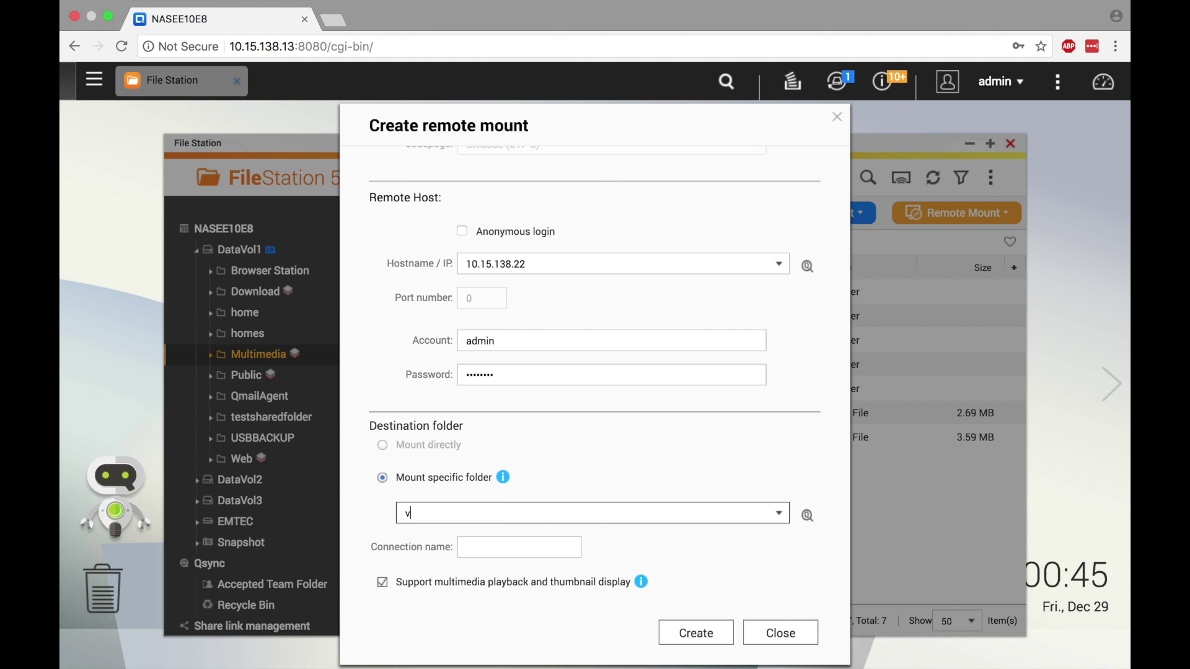
pyautogui.write('video')
pyautogui.click(694, 633)
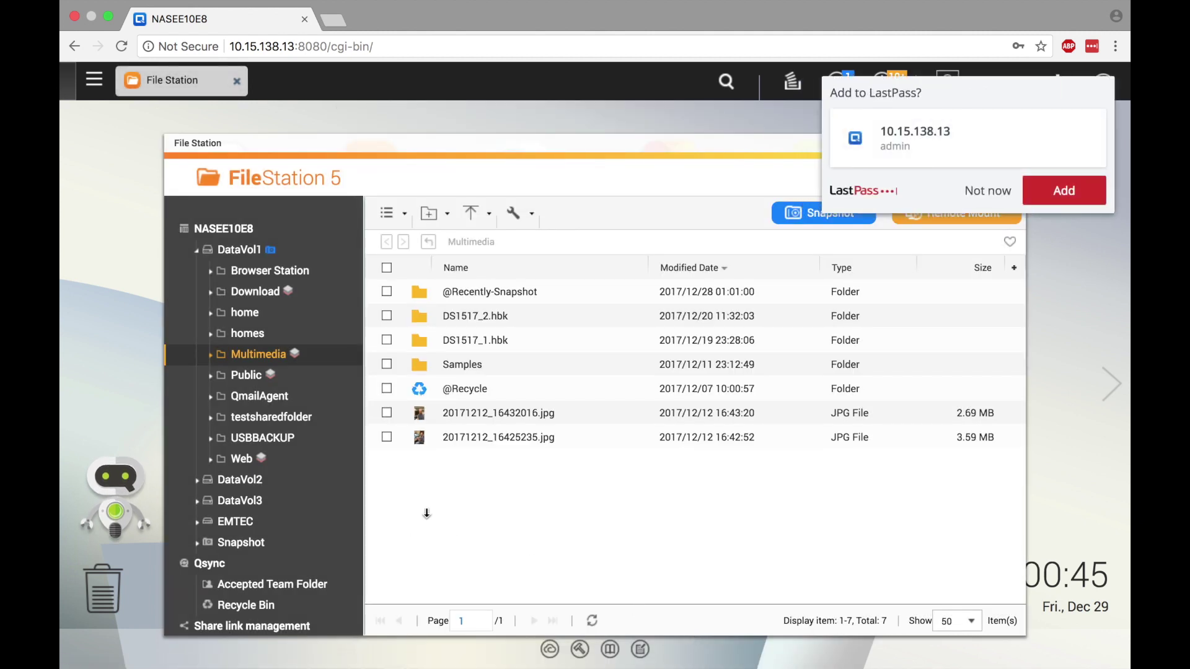
# Step: In the mounted video share, select movie, TV show, Qsync.mp4 and M4H02993.MP4, leaving home video out
pyautogui.click(986, 190)
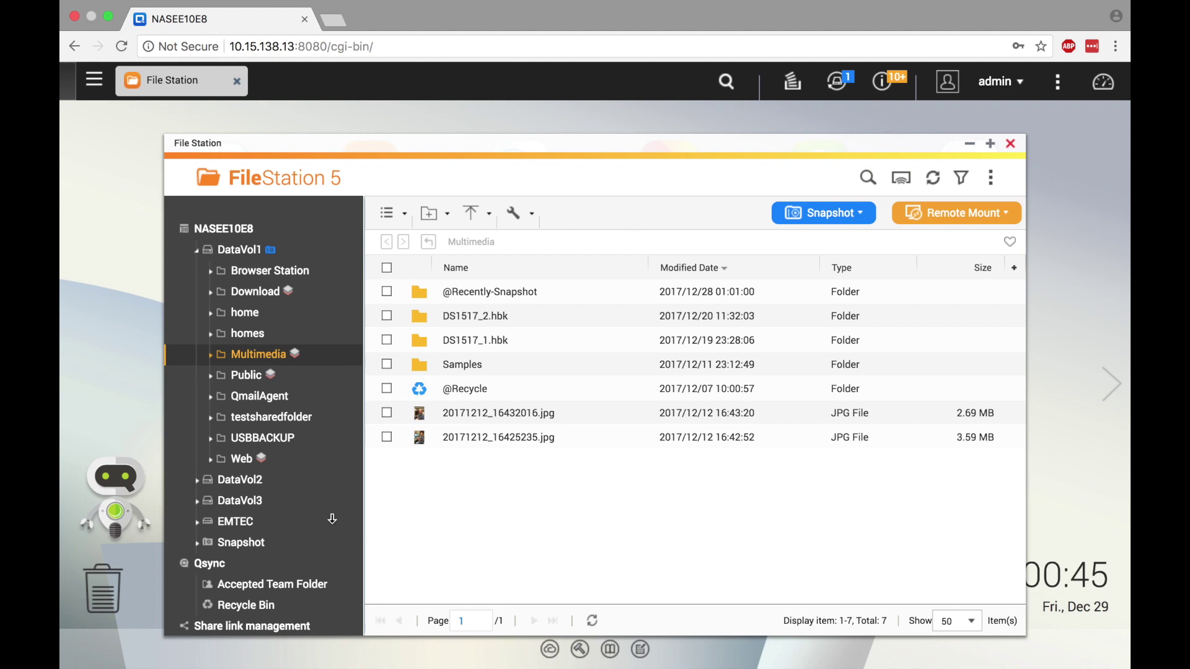
pyautogui.scroll(-3, 318, 519)
pyautogui.click(285, 578)
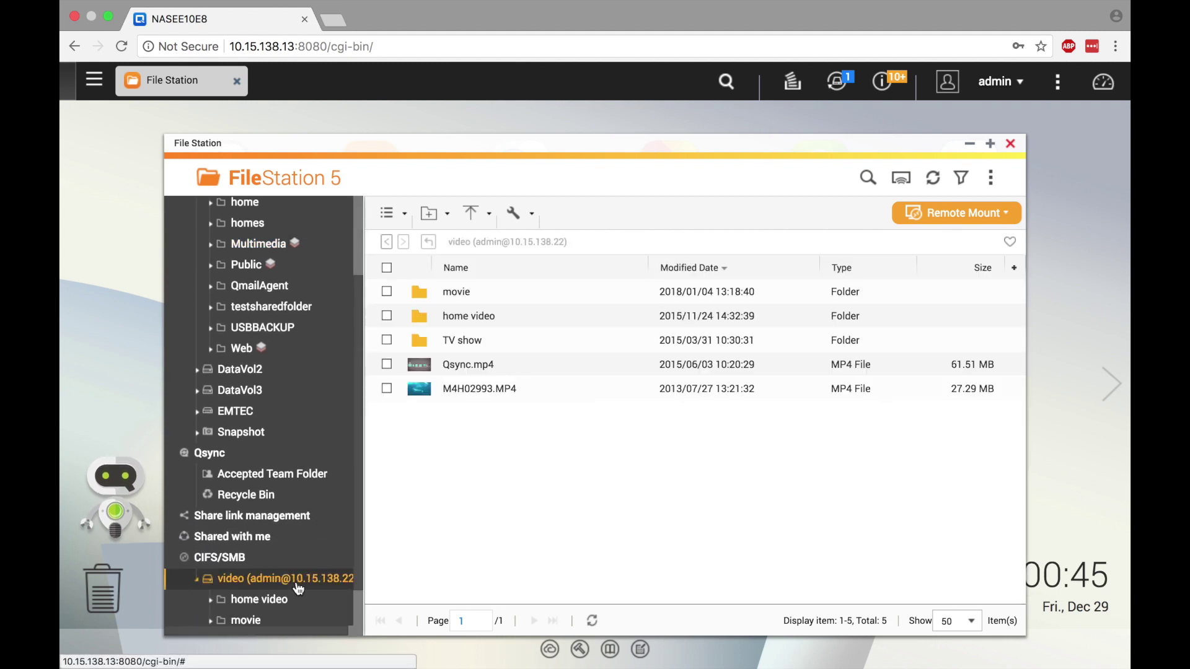
pyautogui.click(386, 388)
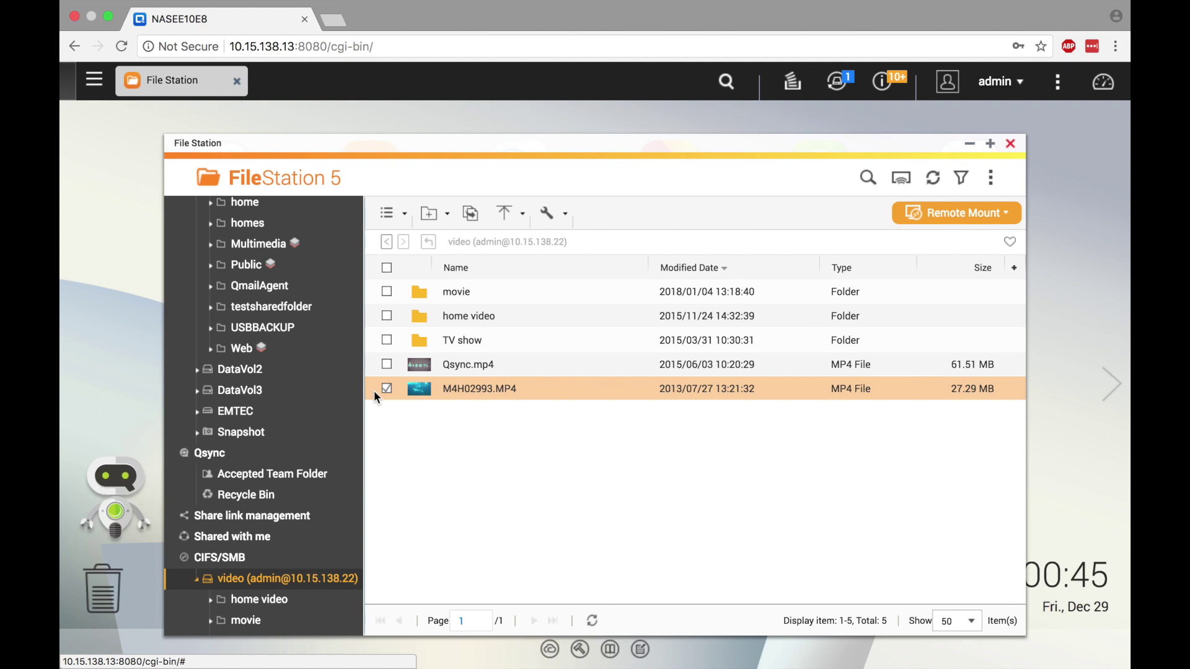
pyautogui.click(386, 365)
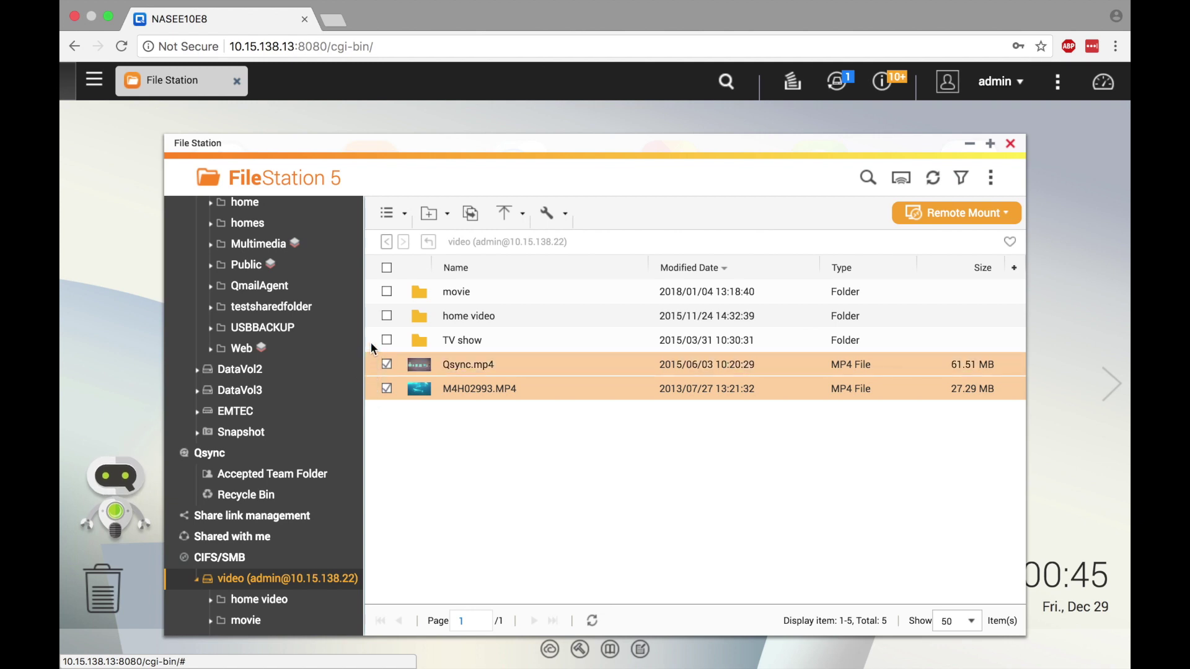
pyautogui.click(386, 341)
pyautogui.click(368, 316)
pyautogui.click(369, 294)
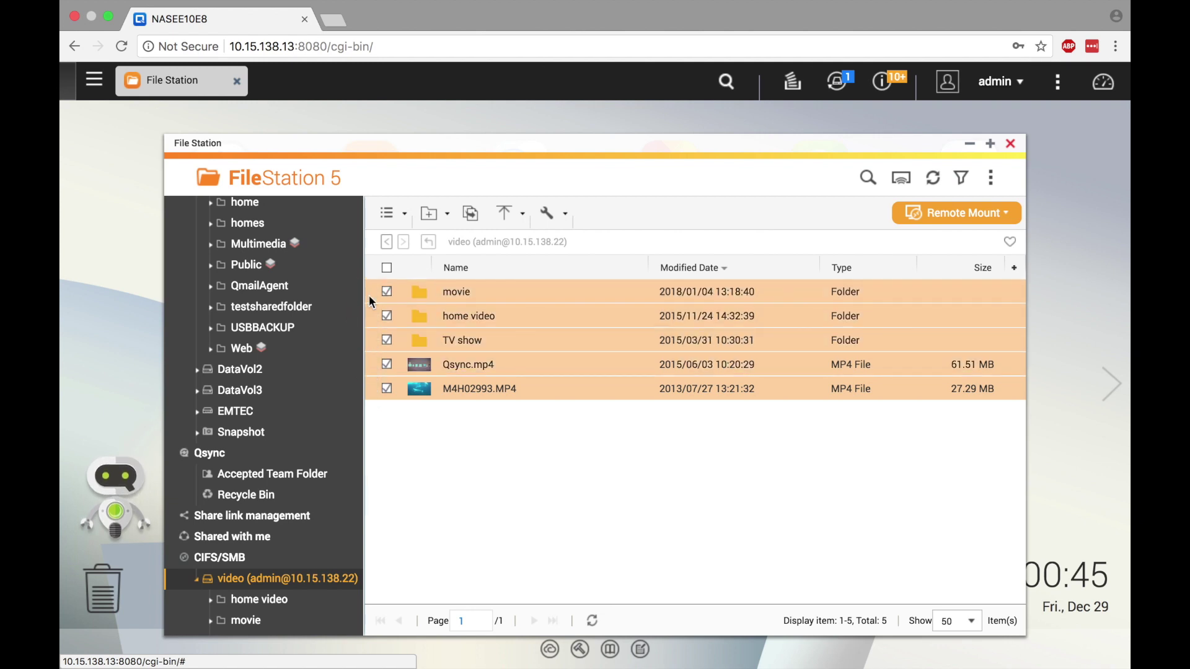
pyautogui.click(368, 315)
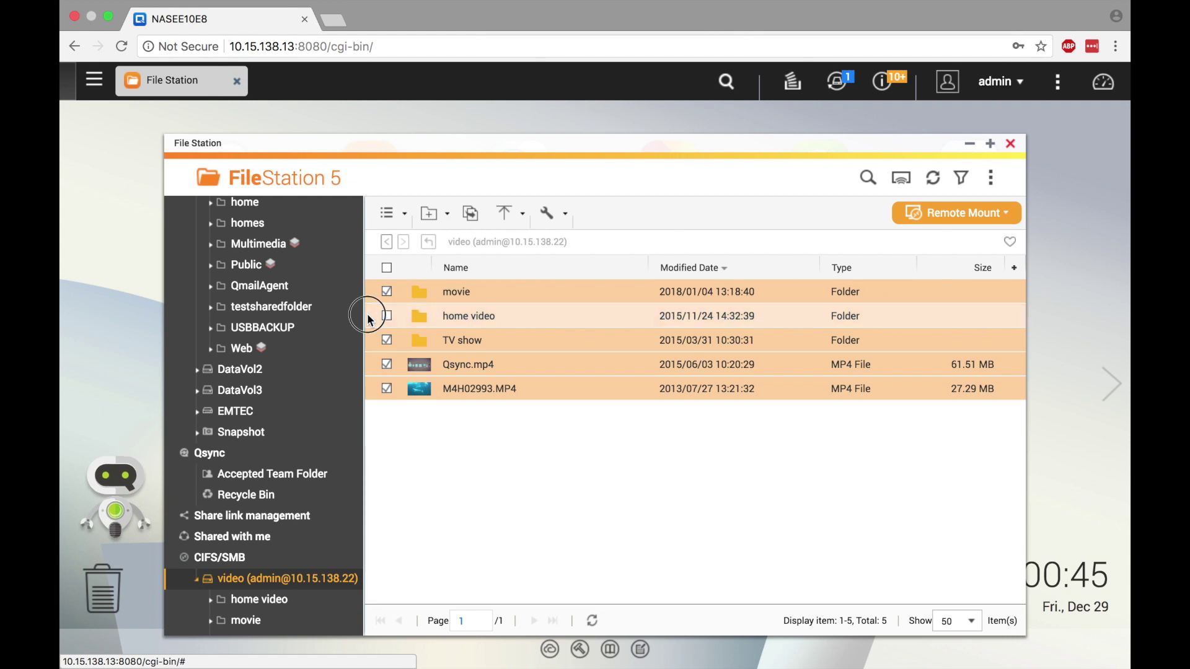
# Step: Drag the four items onto a local shared folder and copy them, skipping existing files
pyautogui.moveTo(367, 314); pyautogui.dragTo(346, 321)
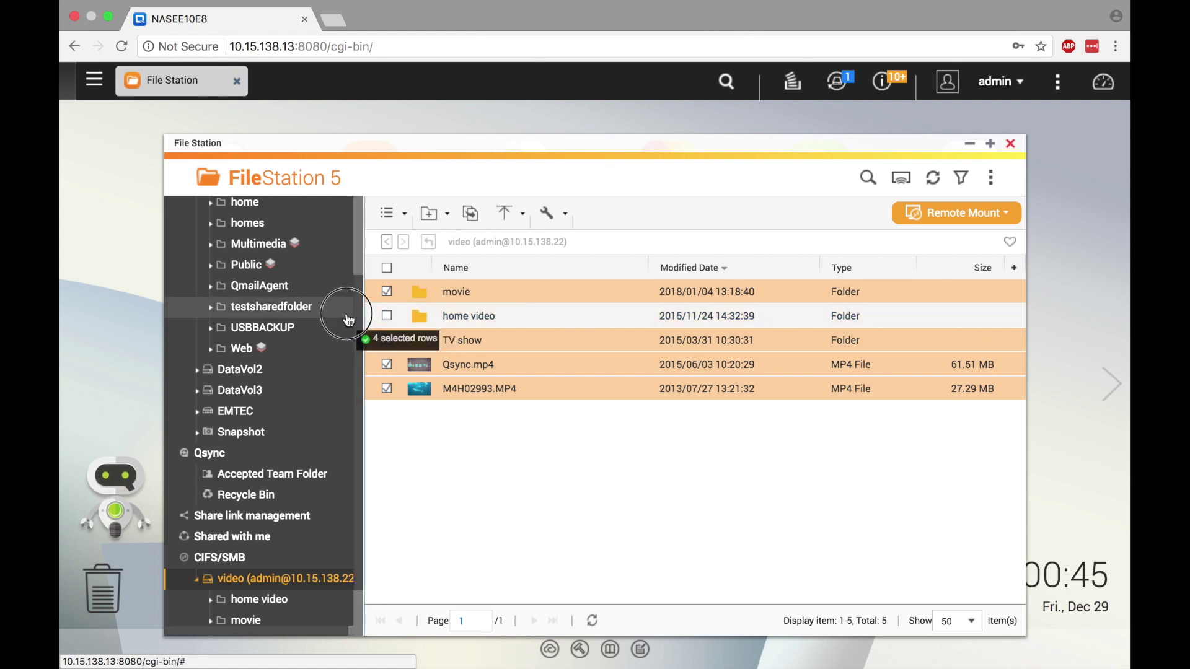
pyautogui.moveTo(349, 320); pyautogui.dragTo(293, 244)
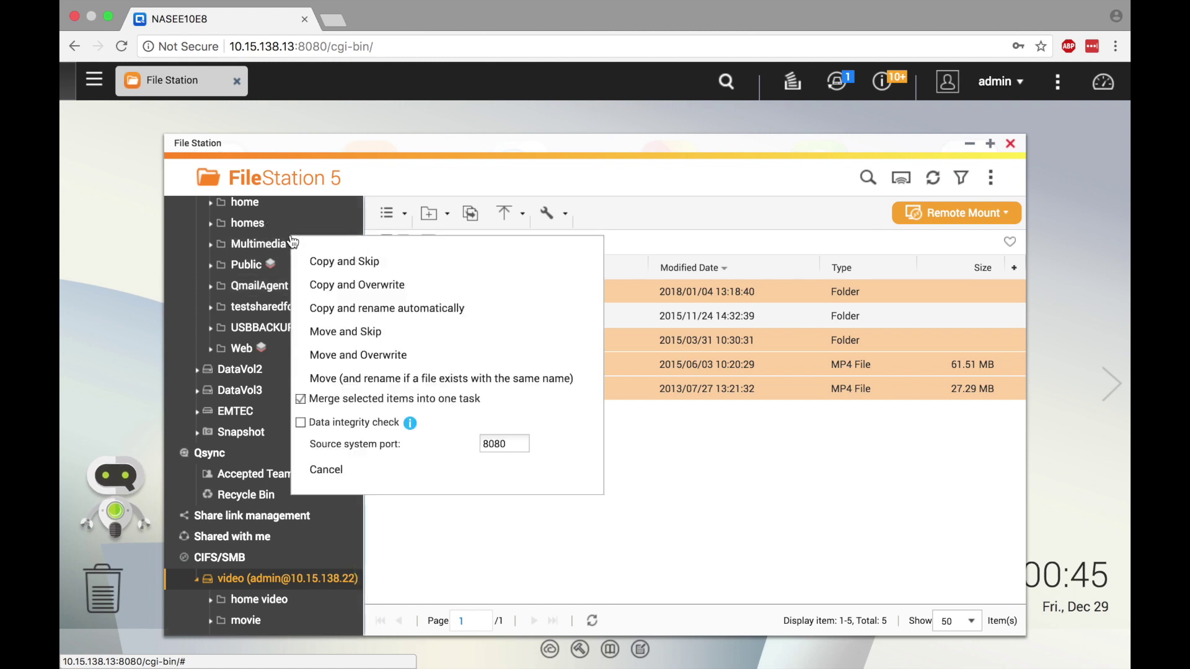
pyautogui.click(330, 261)
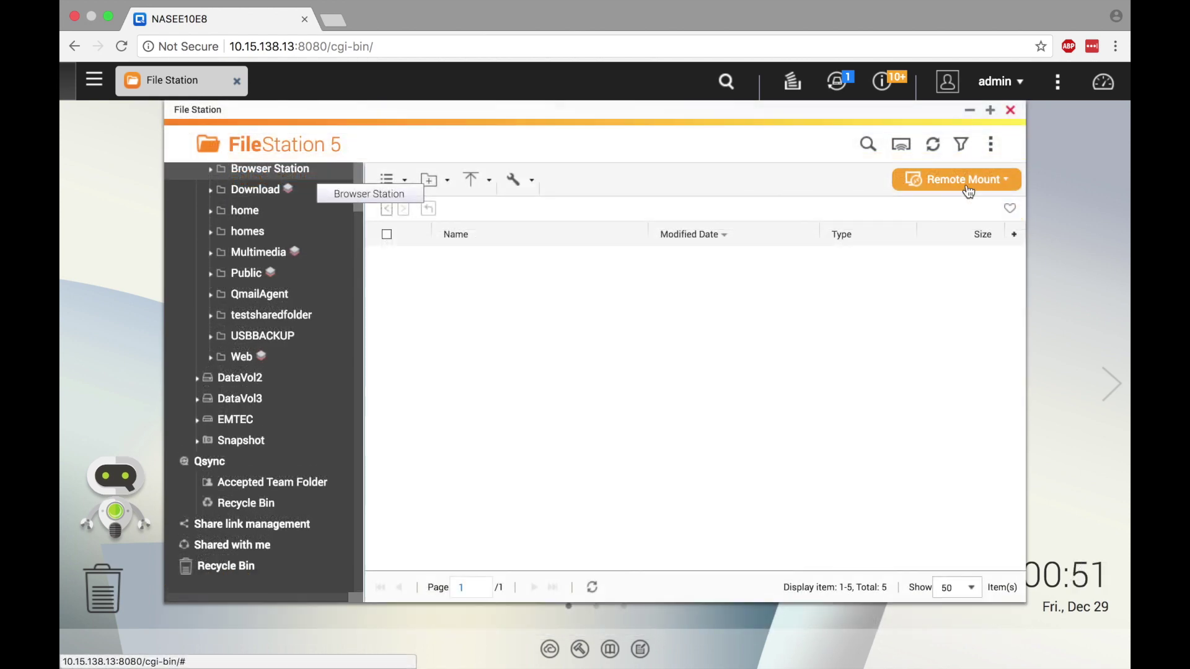
# Step: Start another remote mount and choose the FTP protocol
pyautogui.click(969, 189)
pyautogui.click(962, 221)
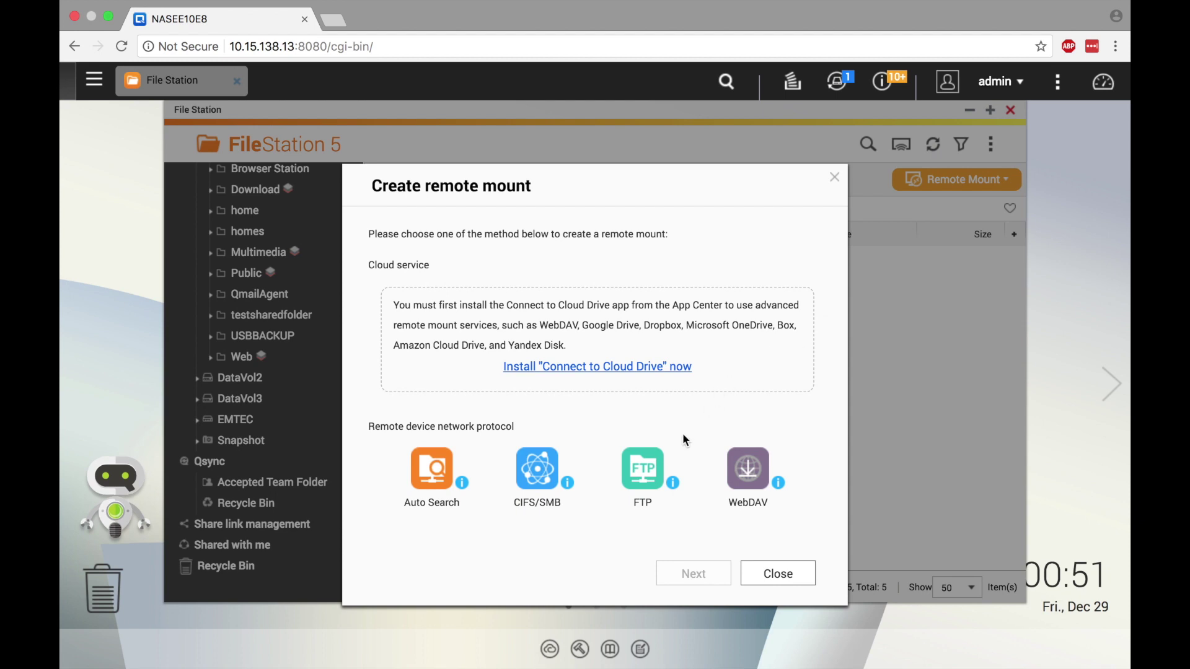
pyautogui.click(641, 473)
pyautogui.click(686, 573)
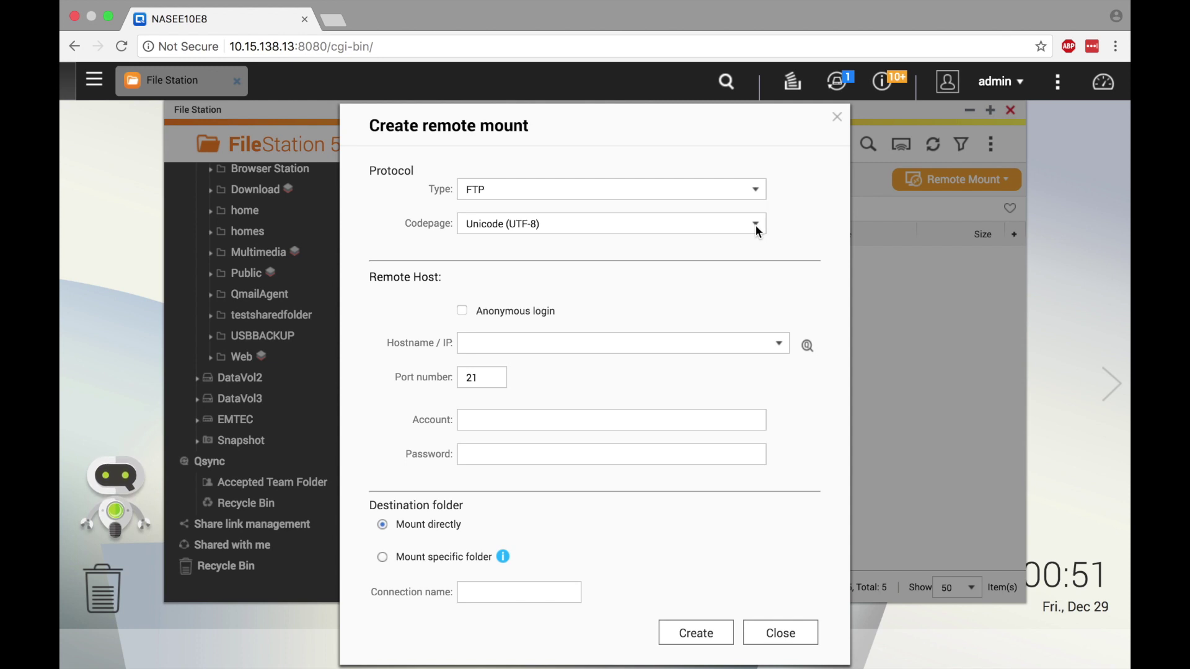
# Step: Keep the Unicode (UTF-8) codepage and begin entering host 10.15.138.22
pyautogui.click(755, 224)
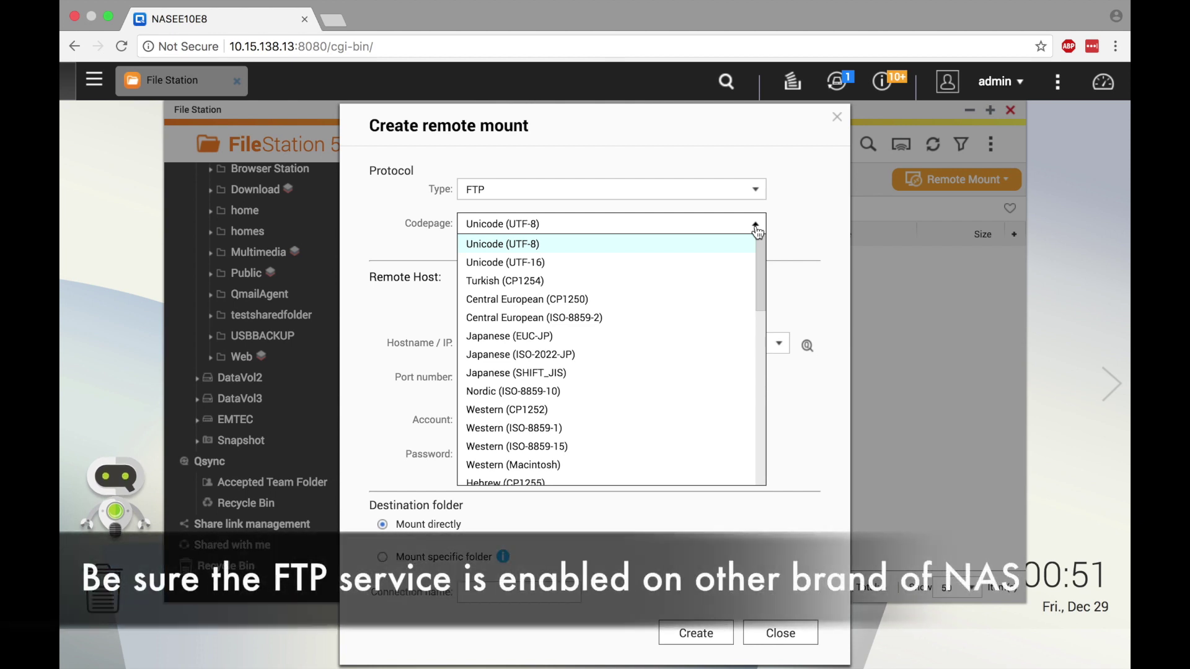
pyautogui.click(757, 227)
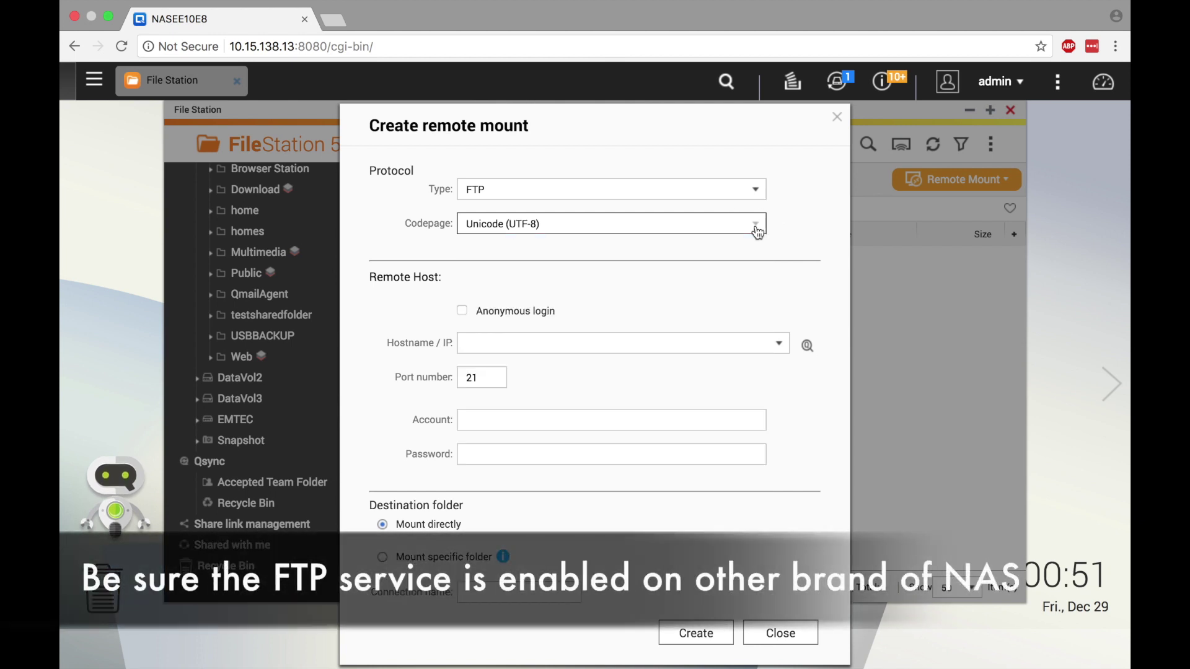
pyautogui.click(696, 341)
pyautogui.write('10')
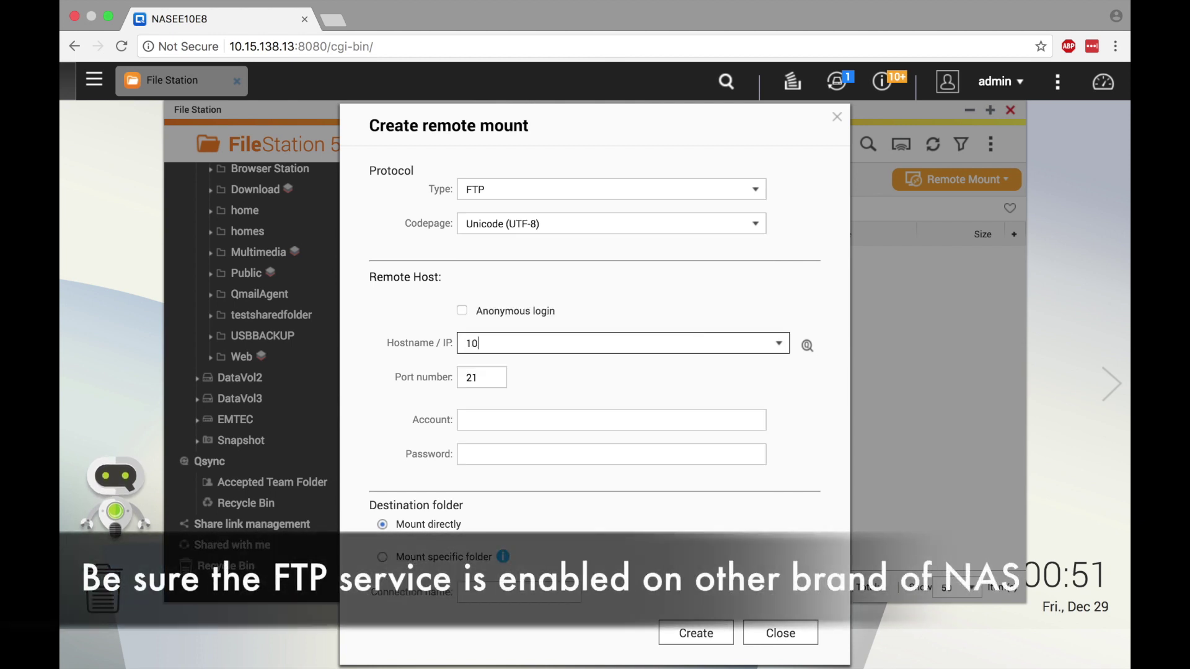
pyautogui.write('.')
pyautogui.write('15.138')
pyautogui.write('.22')
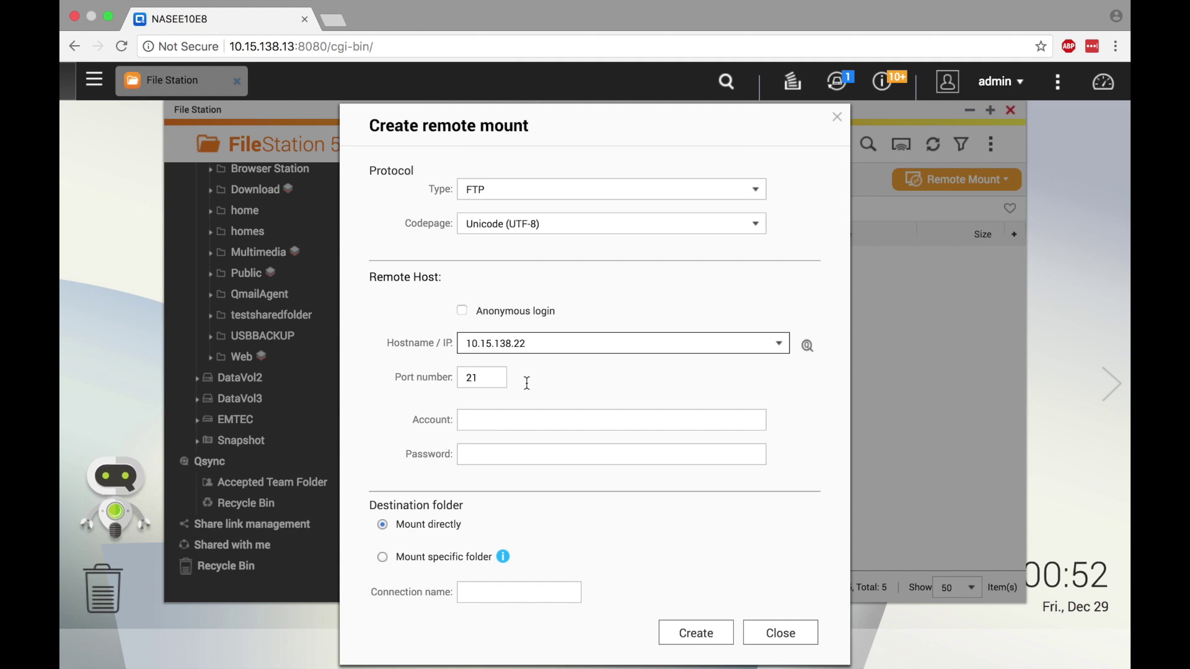
# Step: Create the FTP mount with the admin account and its password
pyautogui.click(480, 421)
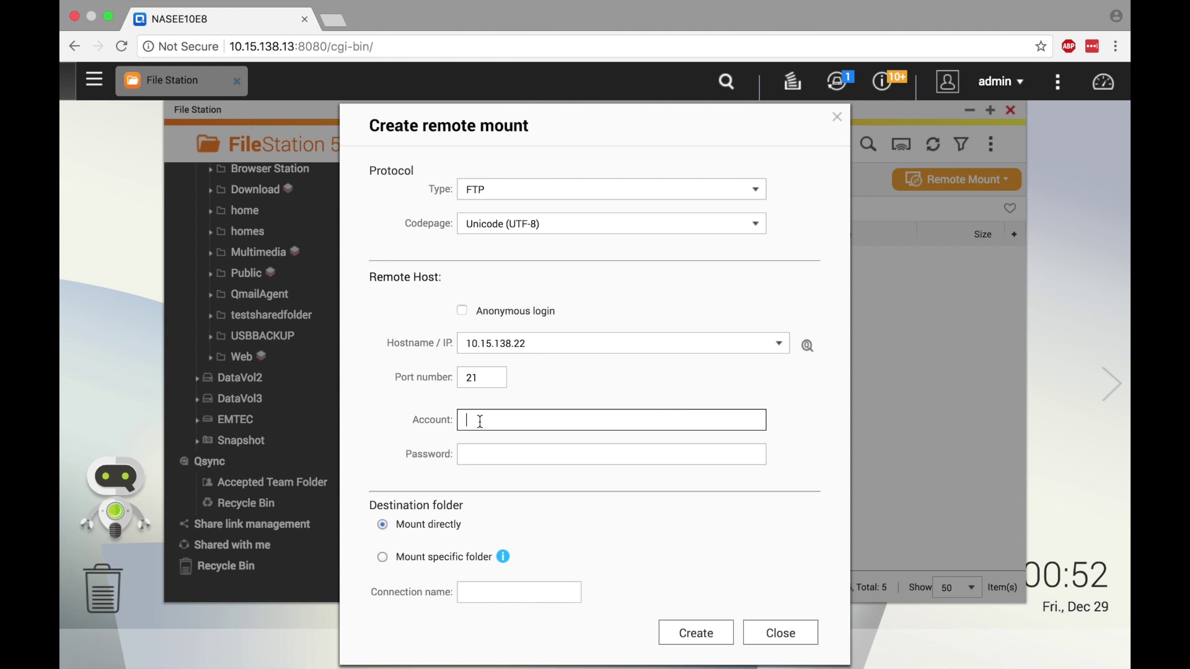
pyautogui.write('admin')
pyautogui.press('Tab')
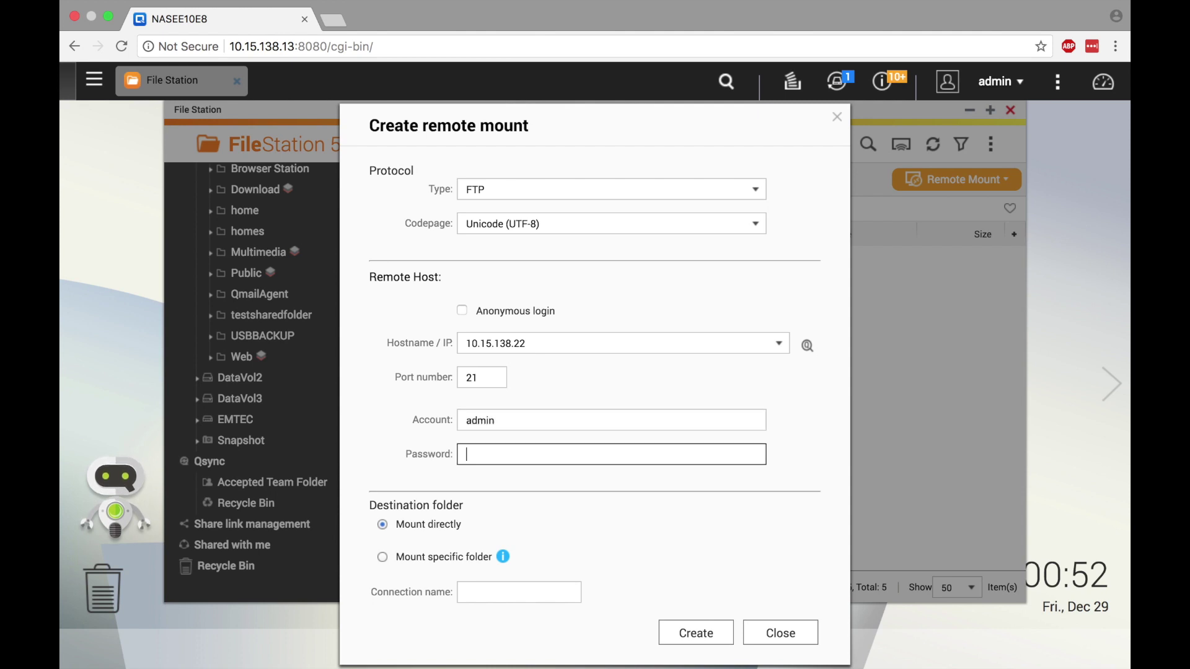
pyautogui.write('password')
pyautogui.click(685, 633)
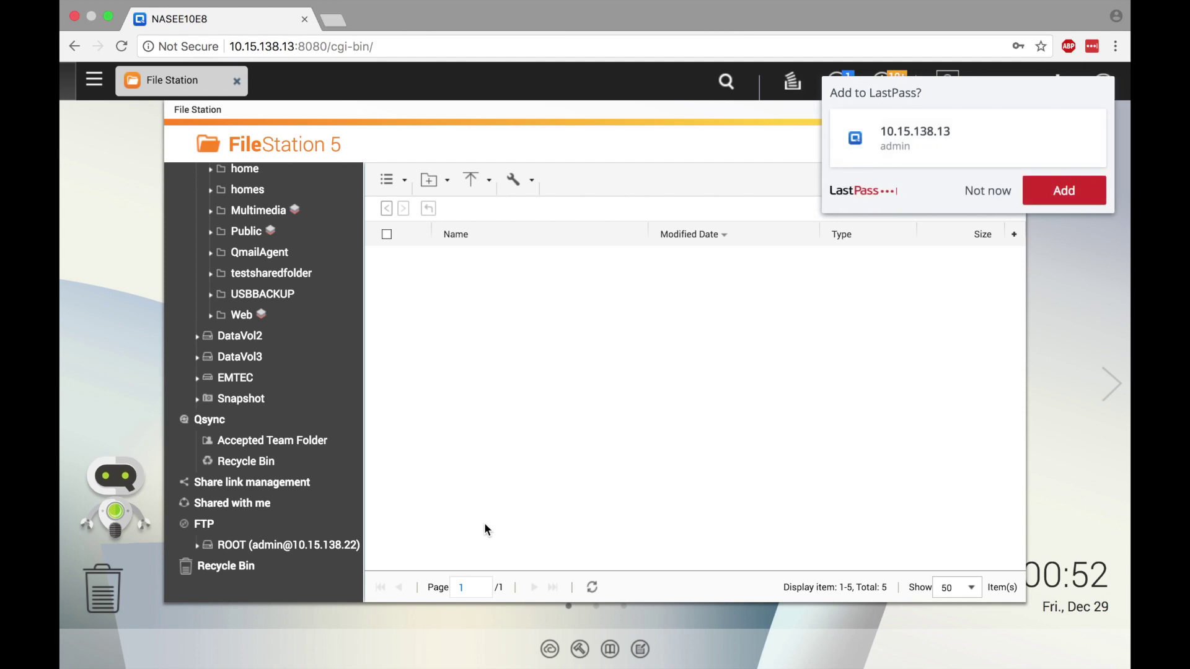
# Step: From the FTP ROOT, copy the video folder onto the local homes folder, skipping existing files
pyautogui.click(970, 193)
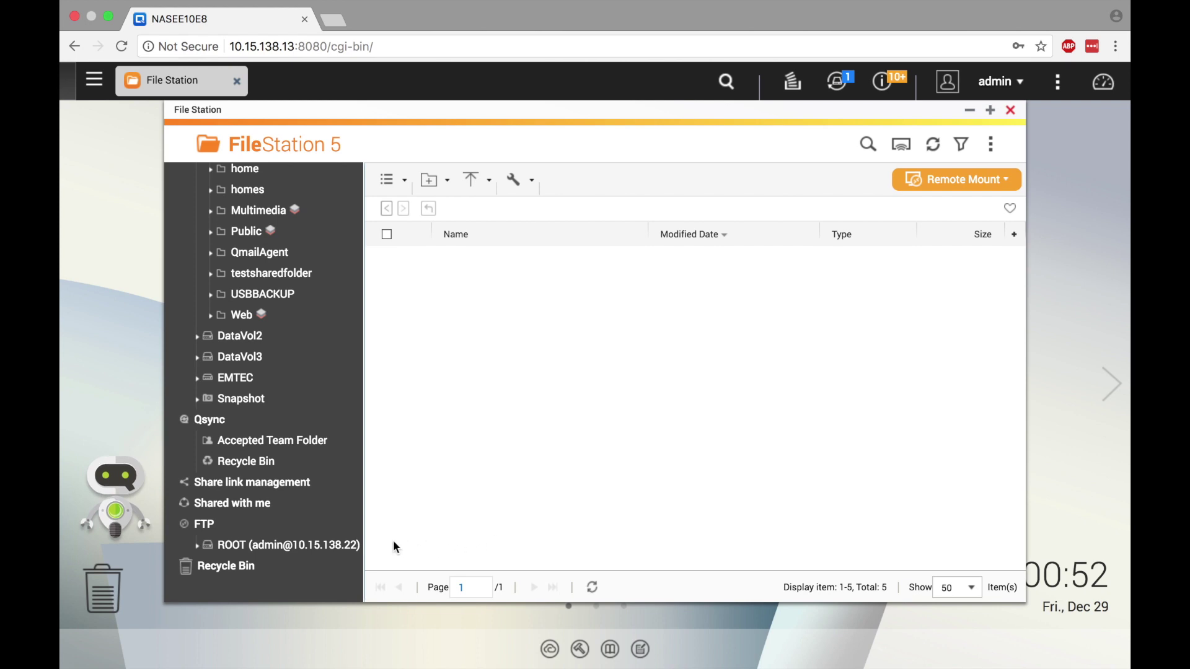
pyautogui.click(306, 545)
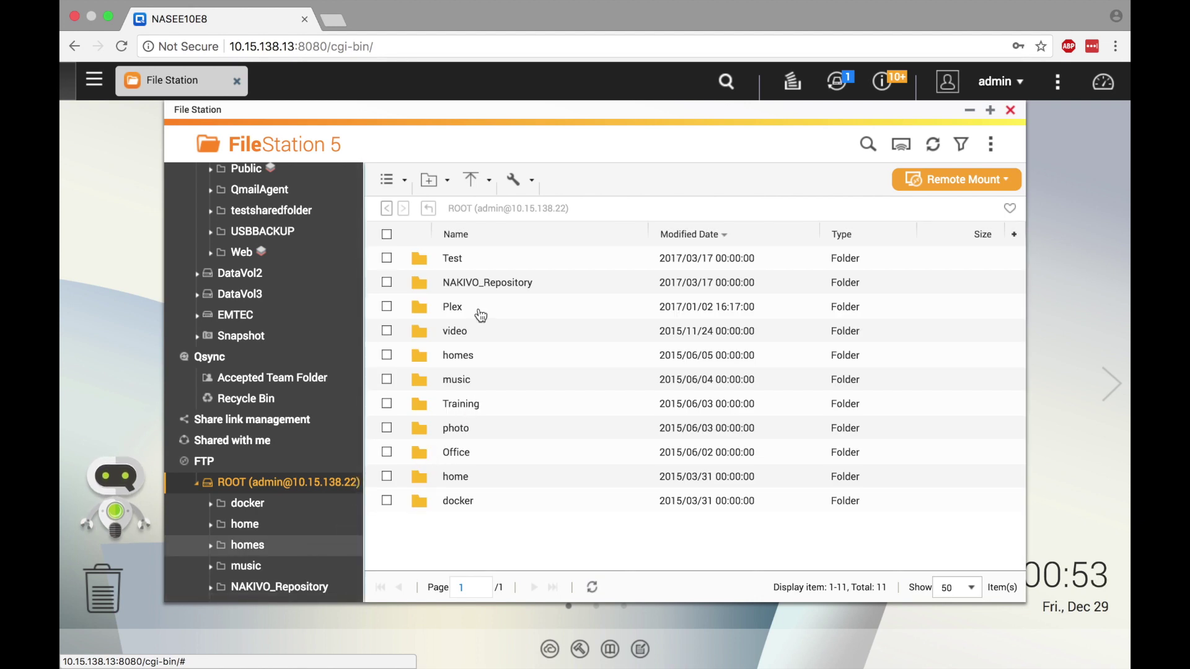
pyautogui.click(473, 335)
pyautogui.moveTo(474, 335); pyautogui.dragTo(270, 282)
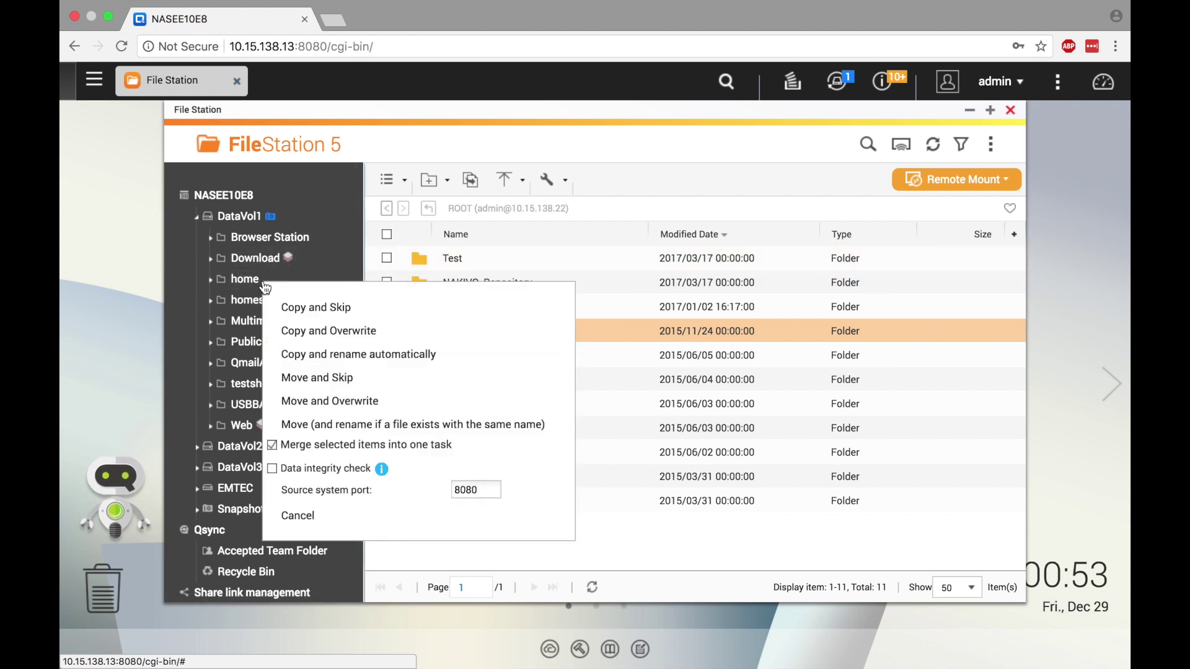
pyautogui.click(298, 309)
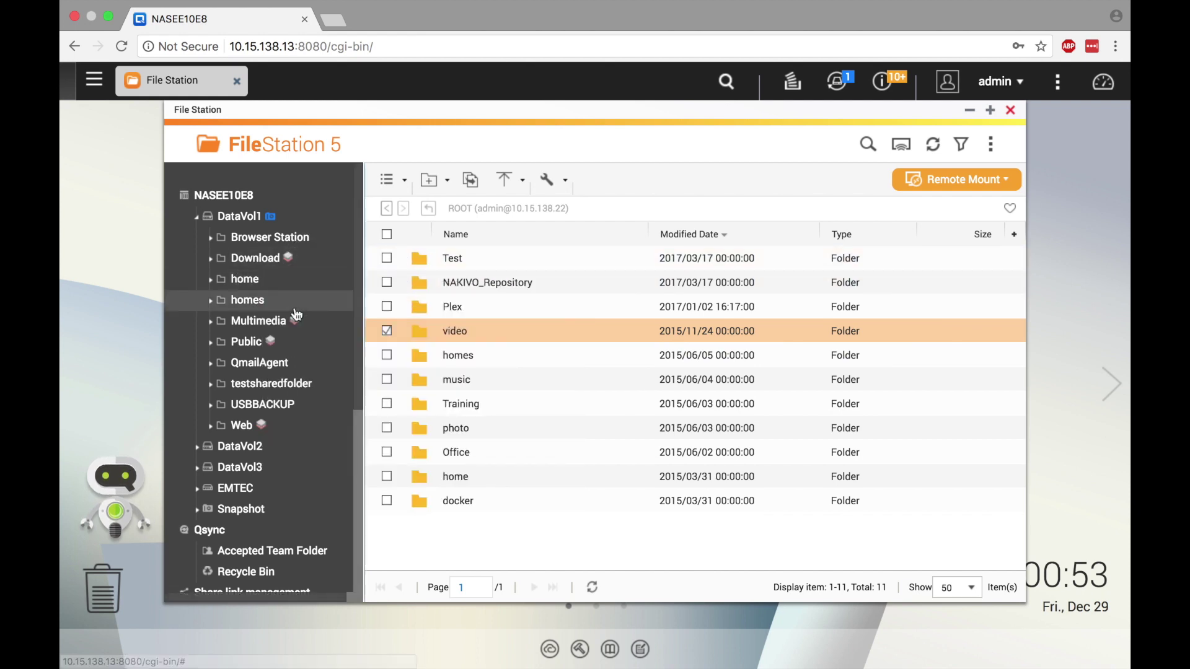